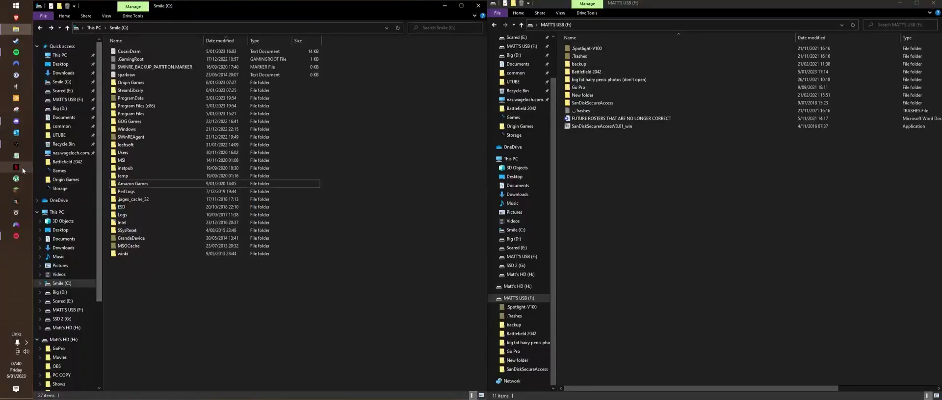
Open Origin Games on drive C and select the Battlefield 2042 folder on the USB drive.
click(16, 236)
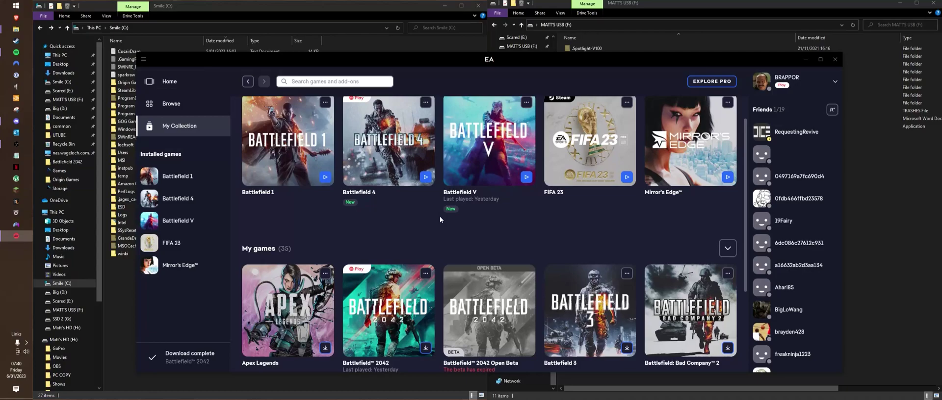
click(108, 287)
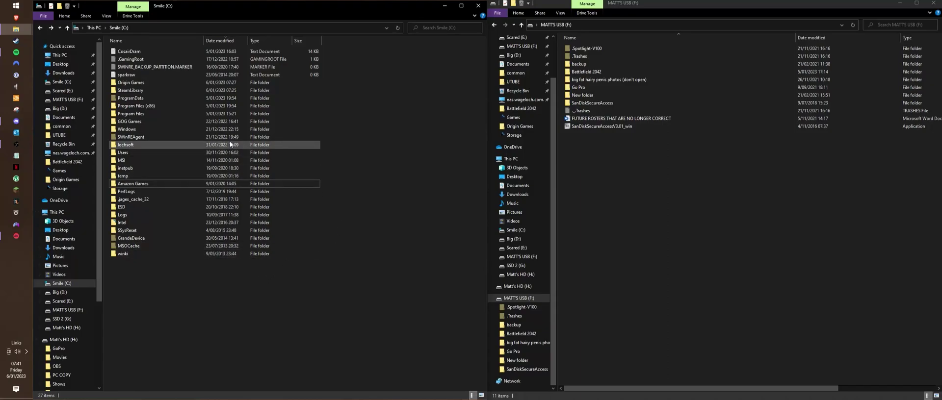
double_click(138, 82)
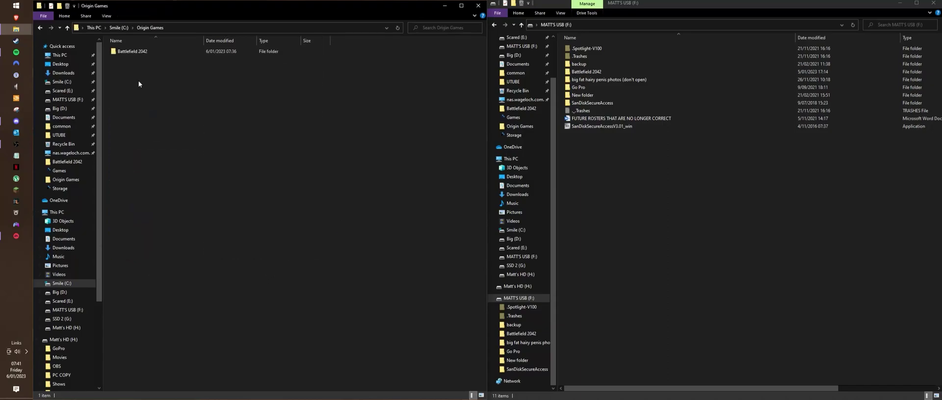
click(649, 173)
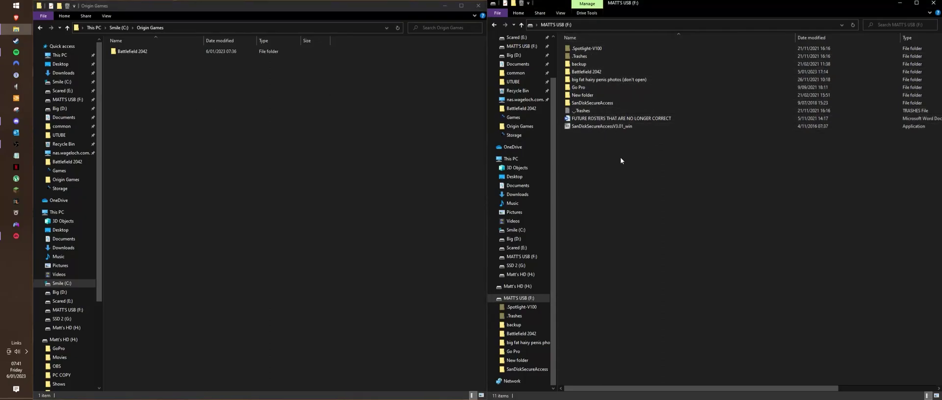
click(591, 71)
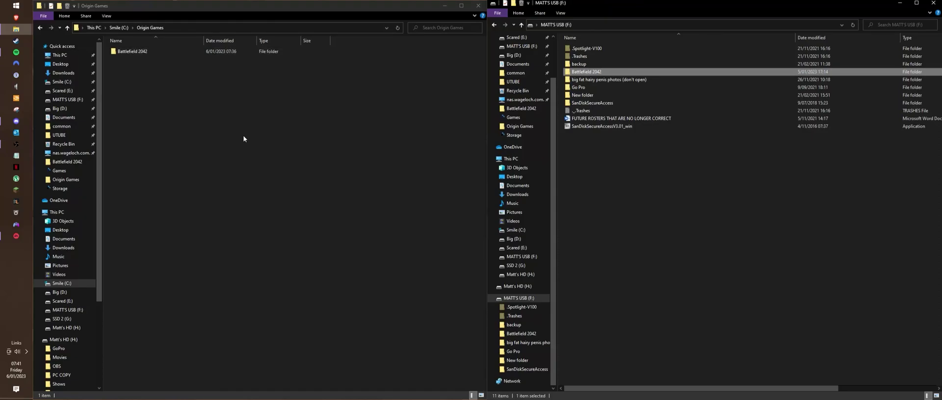
Go back up to This PC and open Smile (C:) > Origin Games in the left window.
key(alt+Up)
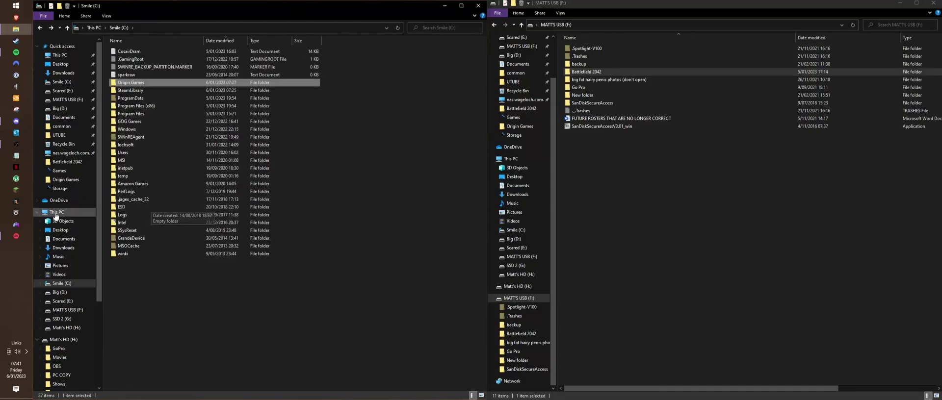
click(56, 212)
click(164, 117)
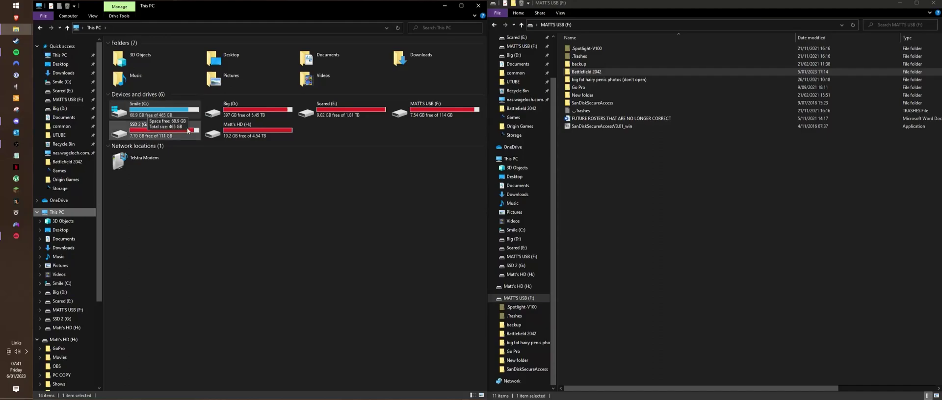
key(Return)
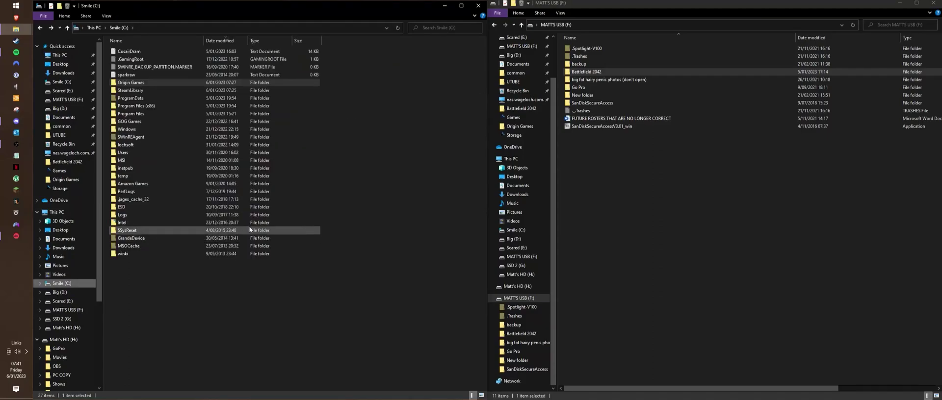
double_click(144, 83)
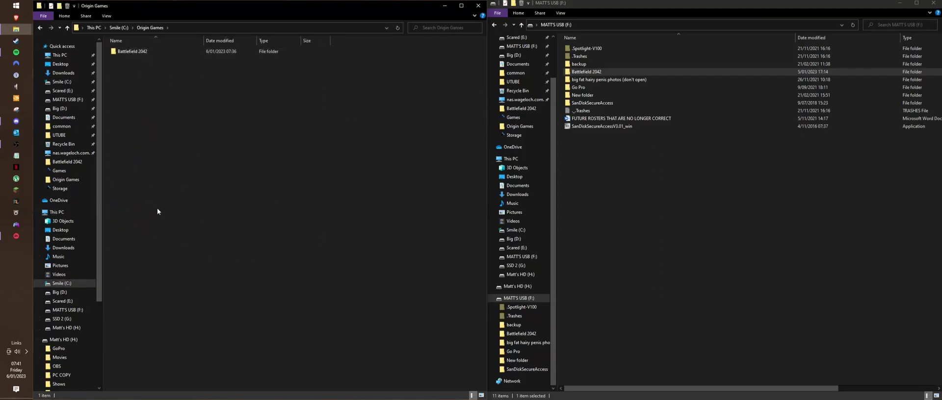
Open the EA app's Download settings from the profile menu.
click(16, 236)
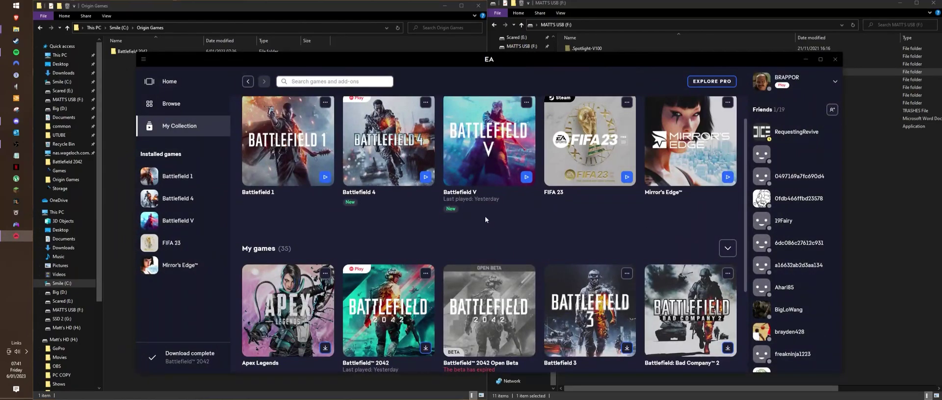
scroll(486, 219, down, 1)
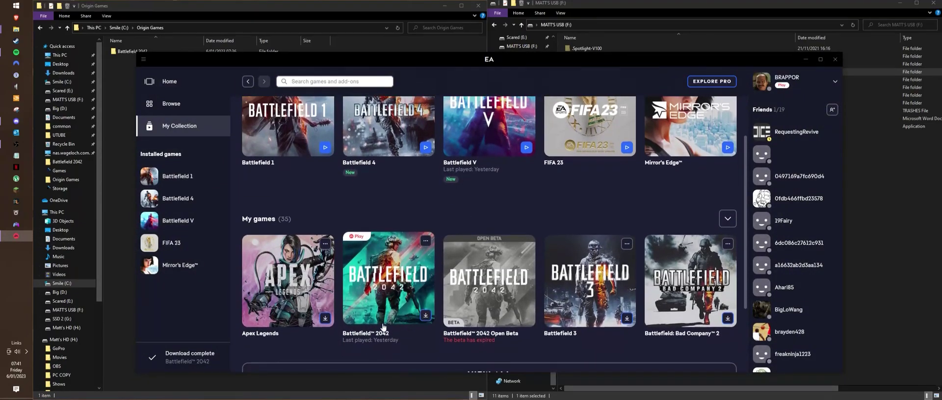
scroll(653, 176, down, 1)
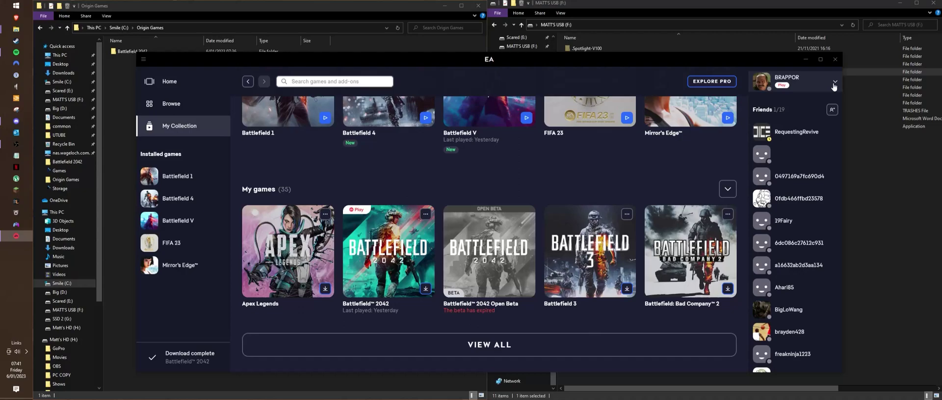
click(834, 84)
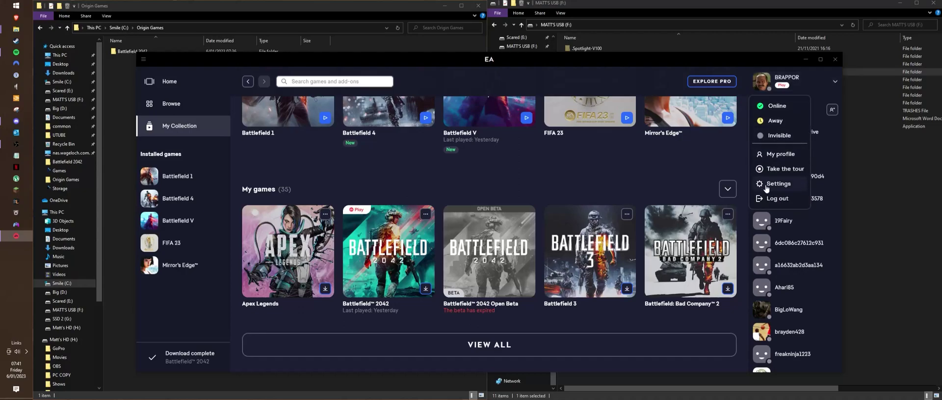
click(780, 180)
click(359, 123)
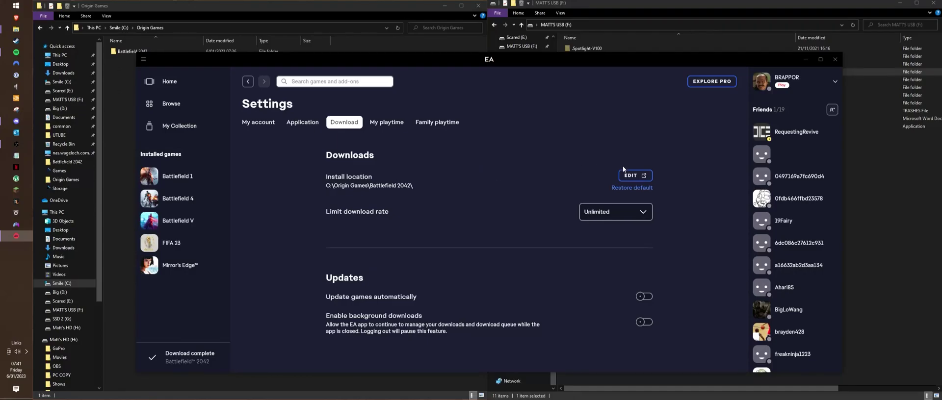
Set the install location to C:\Origin Games\Battlefield 2042\.
click(644, 178)
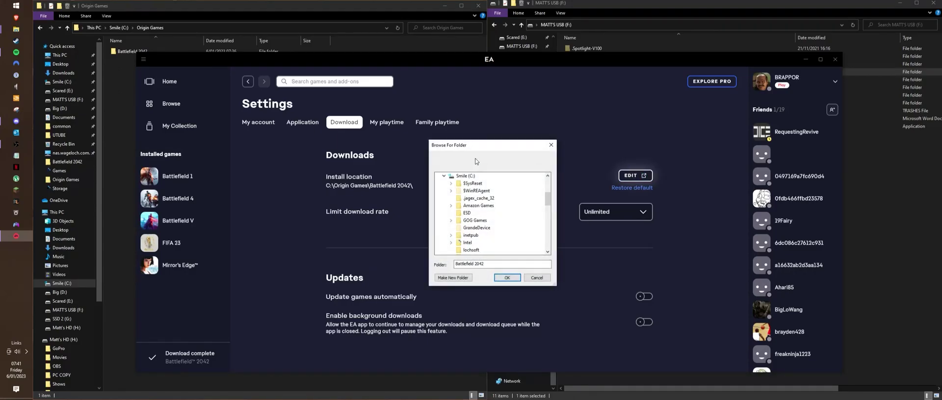
click(442, 178)
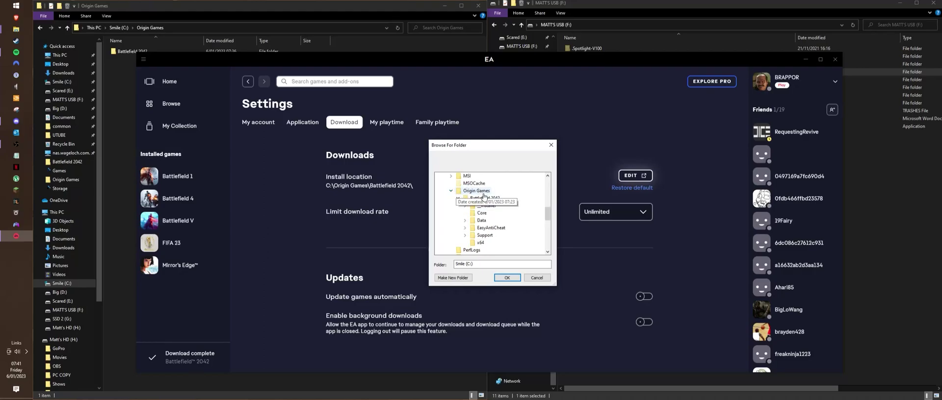
click(474, 199)
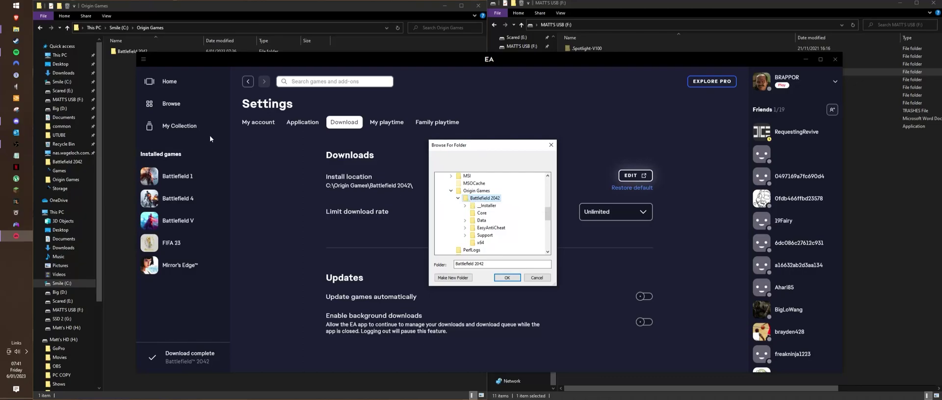
click(507, 277)
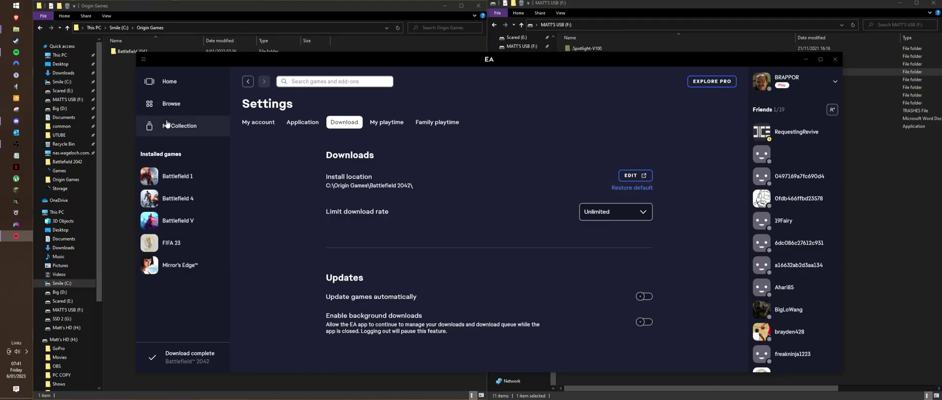
Start installing Battlefield 2042 from My Collection.
click(206, 126)
scroll(416, 235, down, 3)
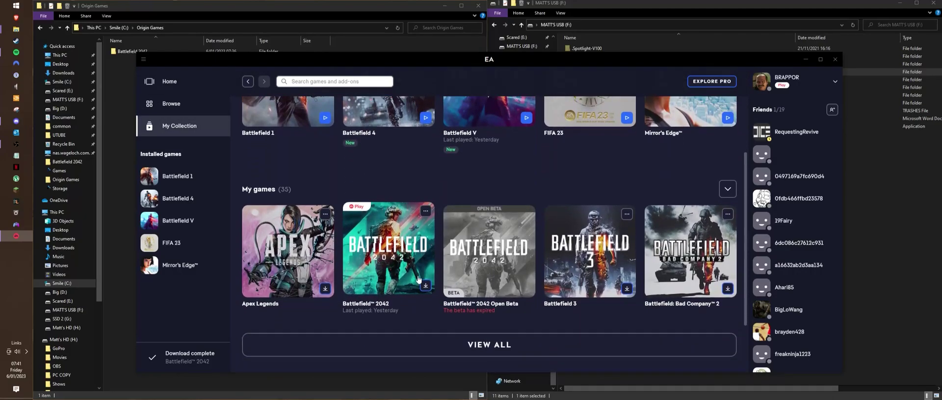
click(423, 289)
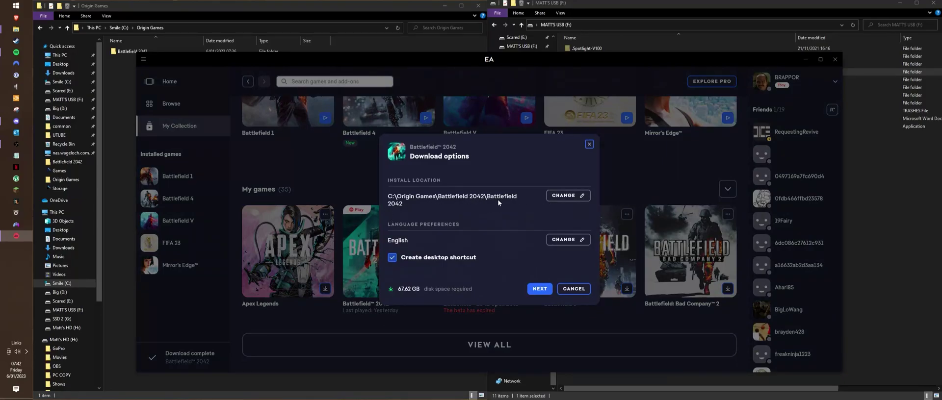
Change the game's install folder to C:\Origin Games\Battlefield 2042, accept the terms, and download.
click(550, 196)
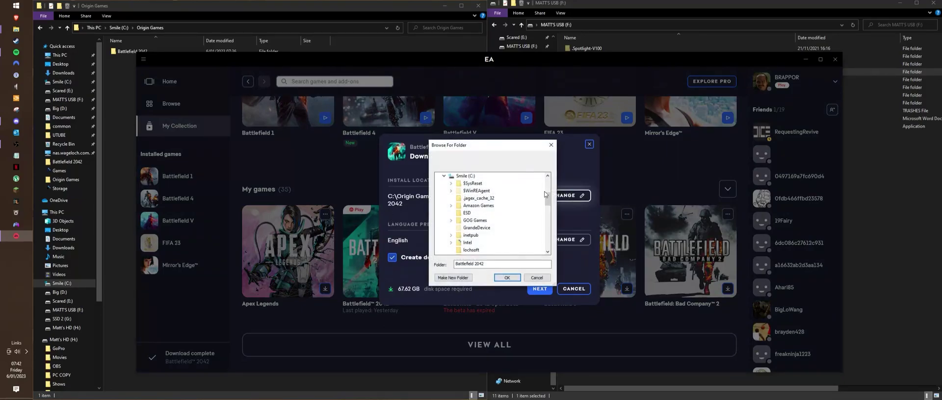
drag(548, 200, 547, 210)
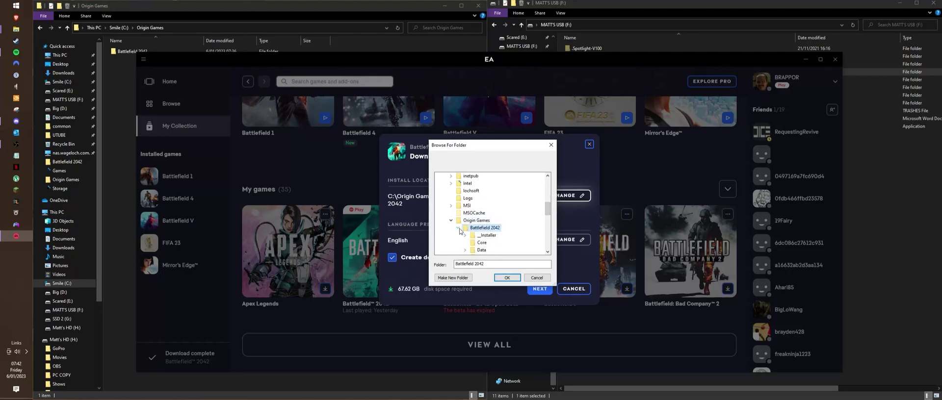
double_click(490, 229)
click(504, 278)
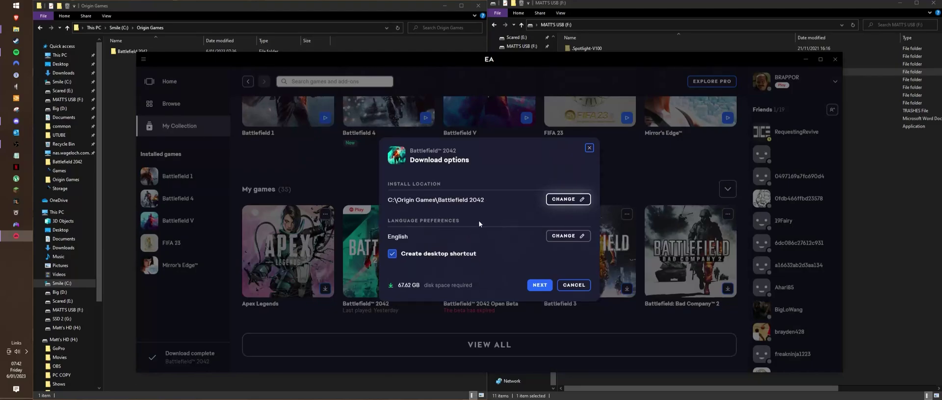
click(539, 284)
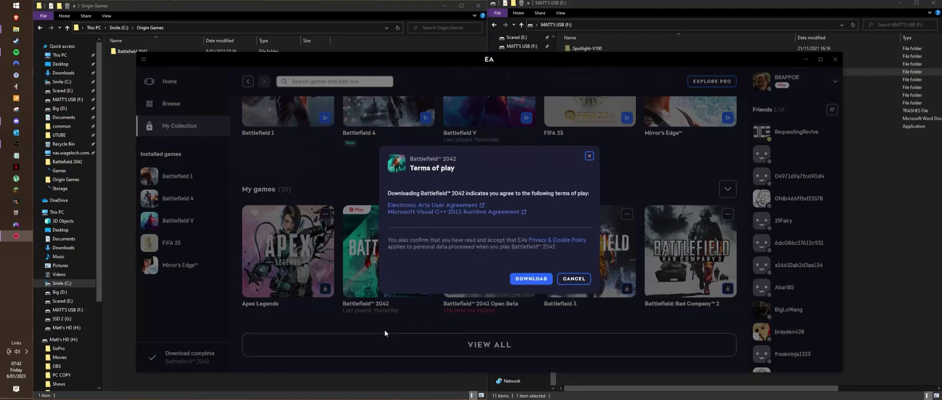
click(532, 280)
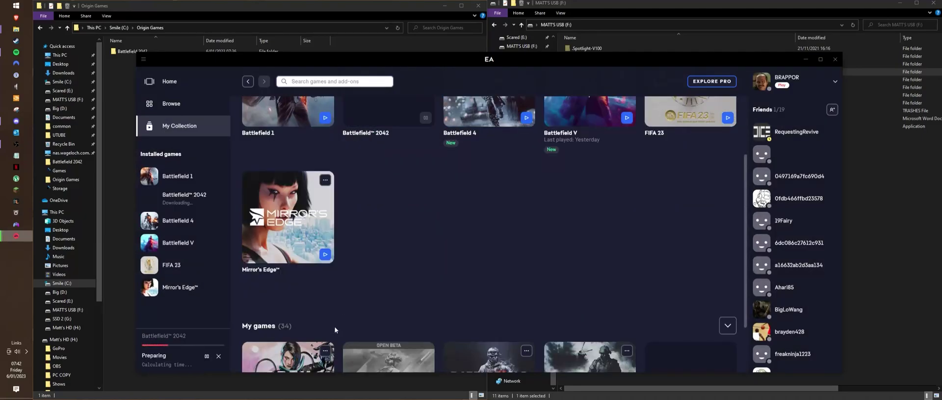
Open the Download manager and wait until Battlefield 2042 appears under Completed downloads.
click(186, 339)
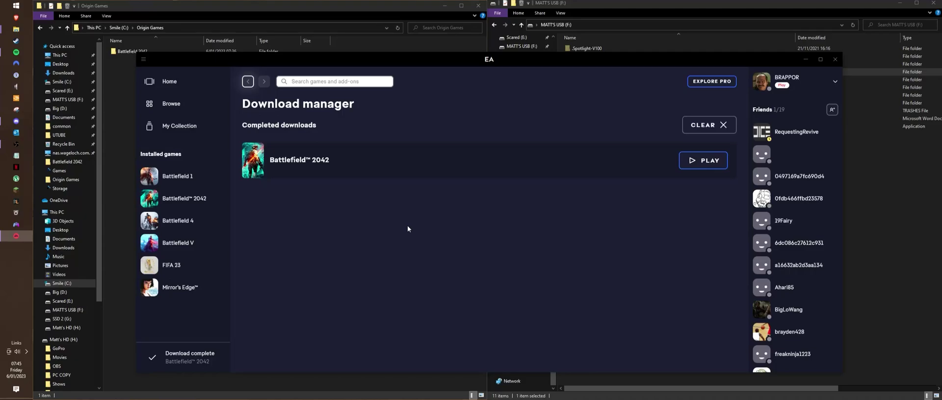
Check the install location in Settings > Download, then leave settings.
click(835, 82)
click(780, 174)
click(343, 123)
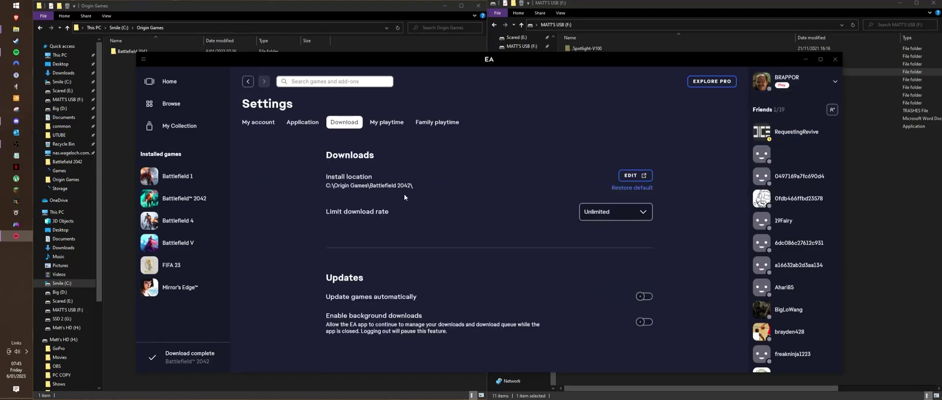
click(249, 82)
Open Battlefield 2042 from My Collection and launch it with PLAY.
click(167, 126)
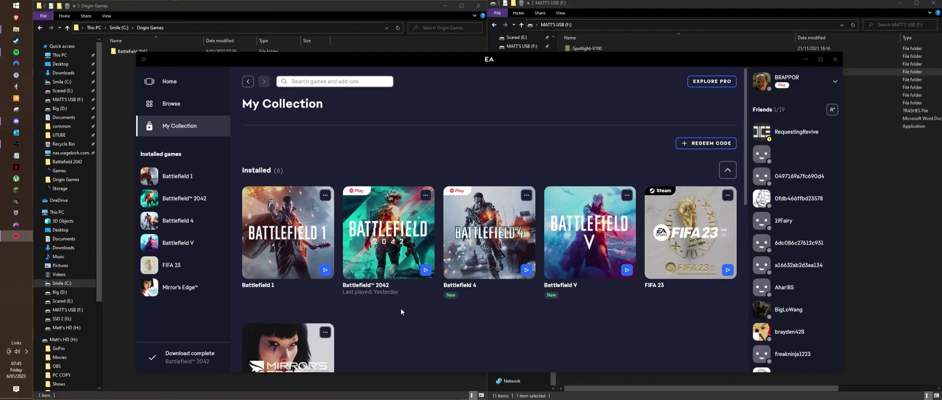
click(390, 245)
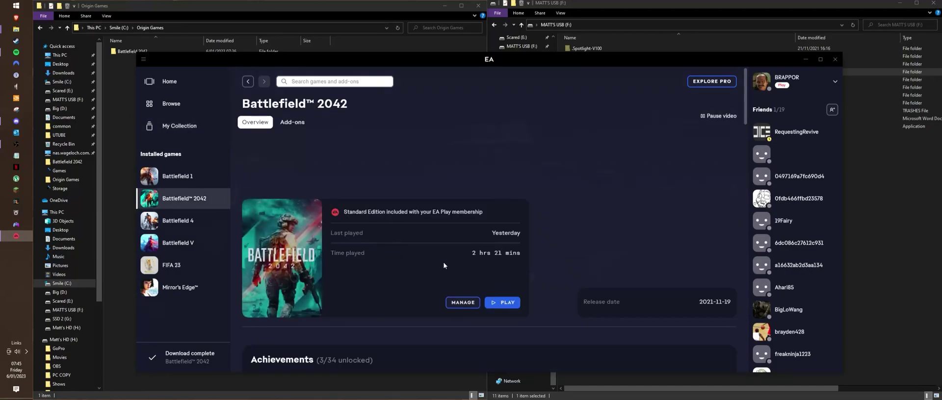
click(504, 303)
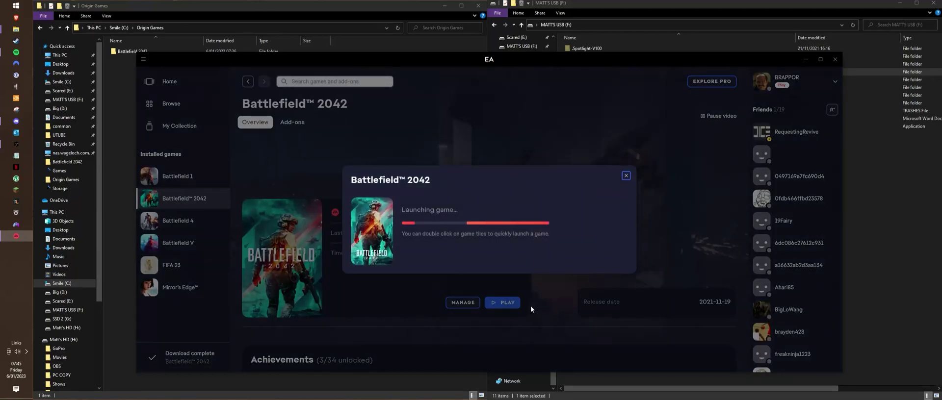